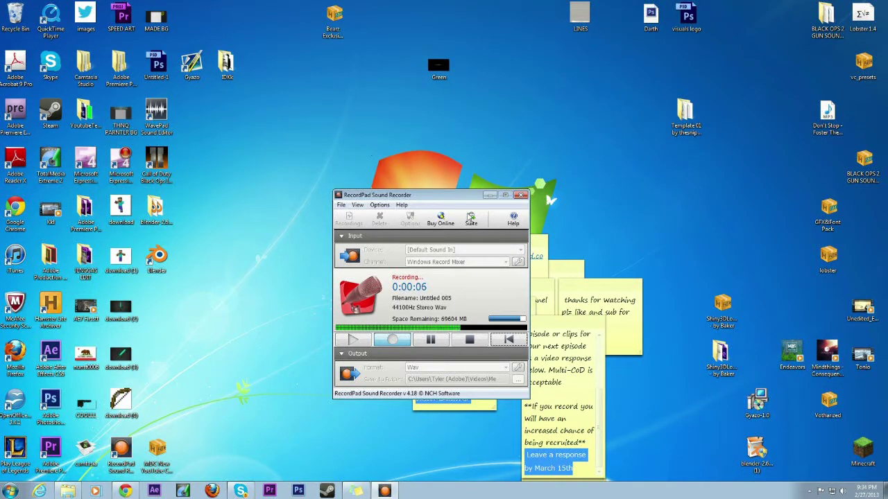
Step: Minimize the RecordPad Sound Recorder window and select the Photoshop CS6 desktop shortcut
click(490, 194)
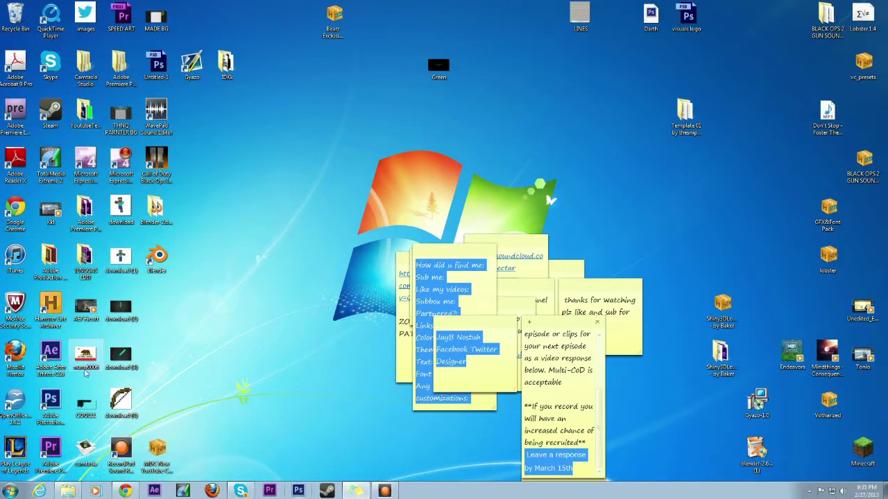
click(60, 394)
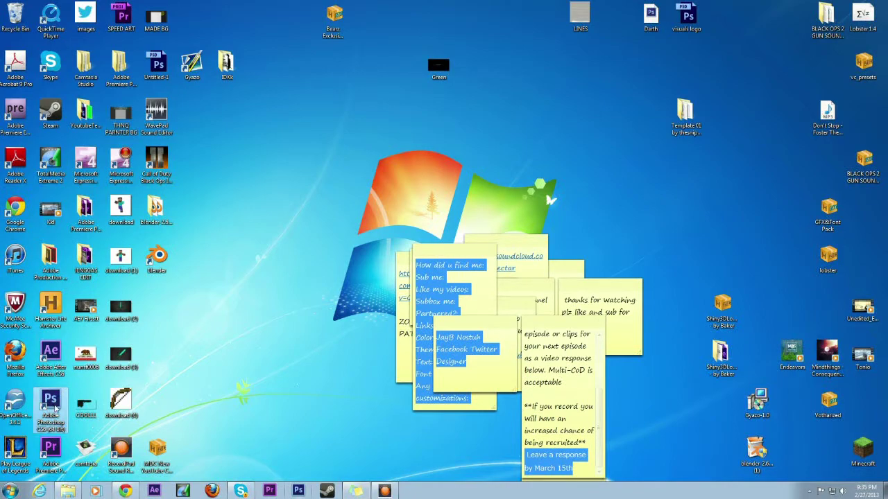
Step: Launch Photoshop CS6 and dock the Adjustments panel with the 3D and Layers panels
double_click(59, 402)
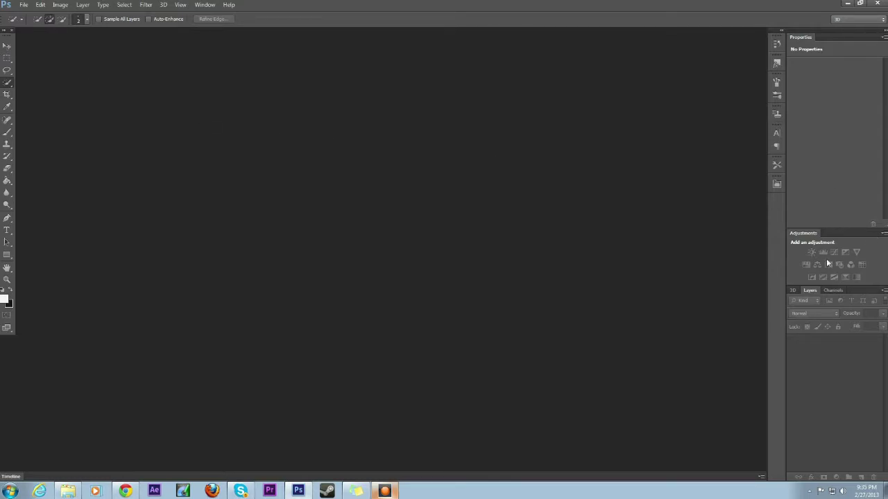
drag(802, 234, 802, 238)
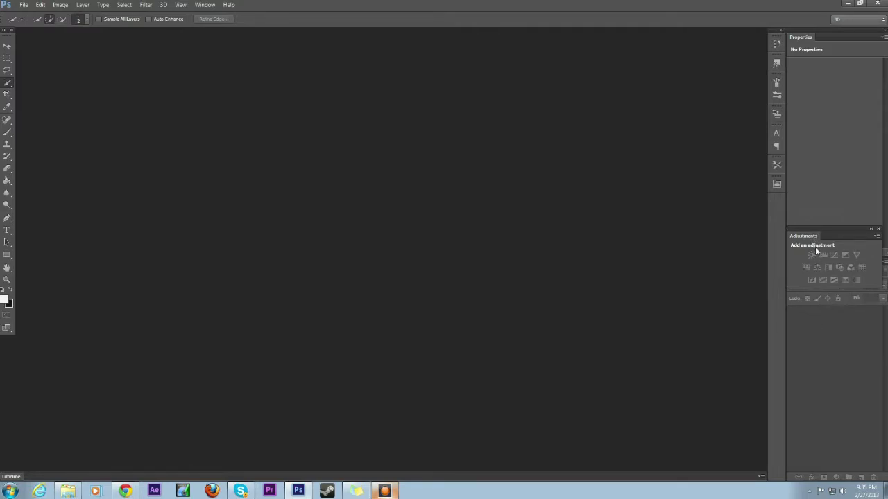
drag(813, 234, 816, 264)
click(832, 291)
click(813, 291)
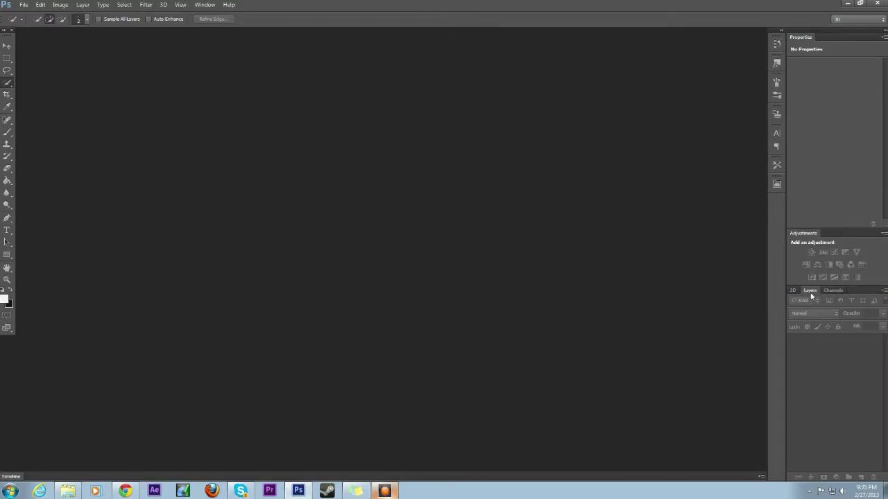
click(792, 290)
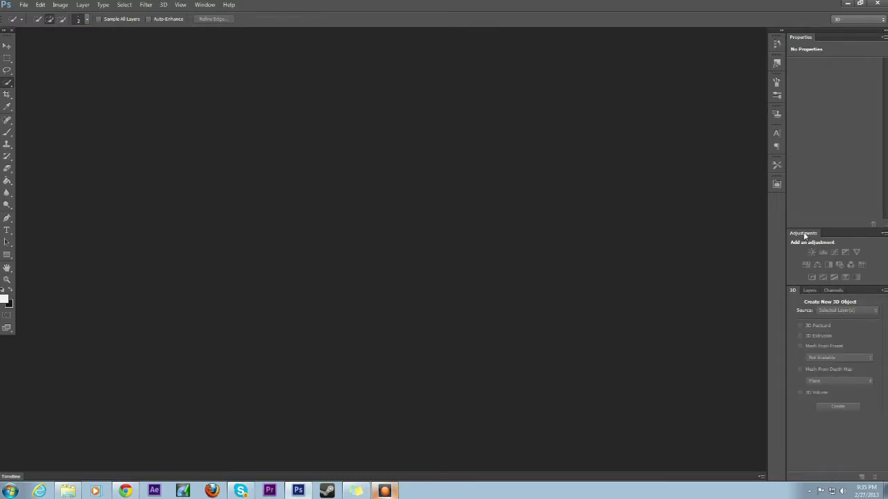
click(809, 291)
click(205, 6)
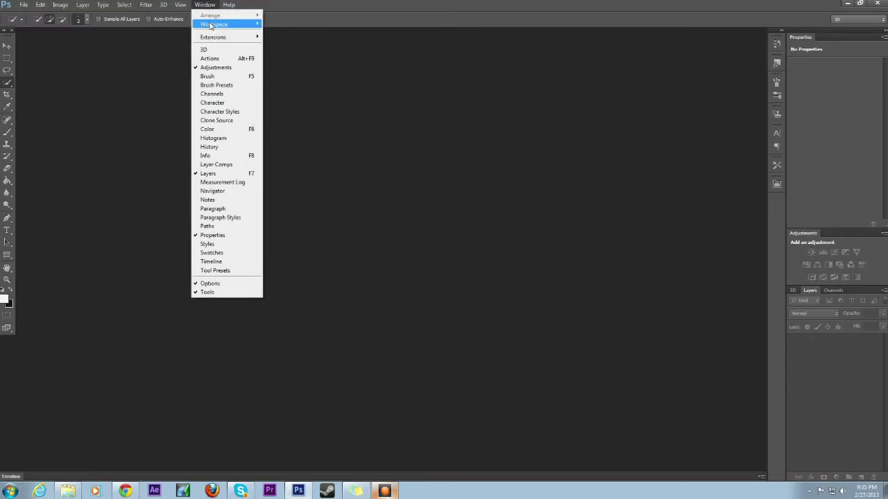
click(230, 147)
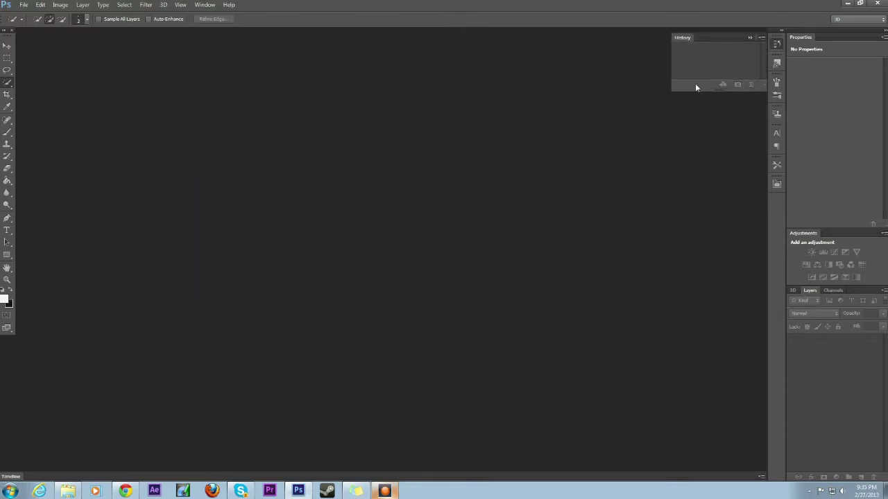
click(749, 38)
click(163, 5)
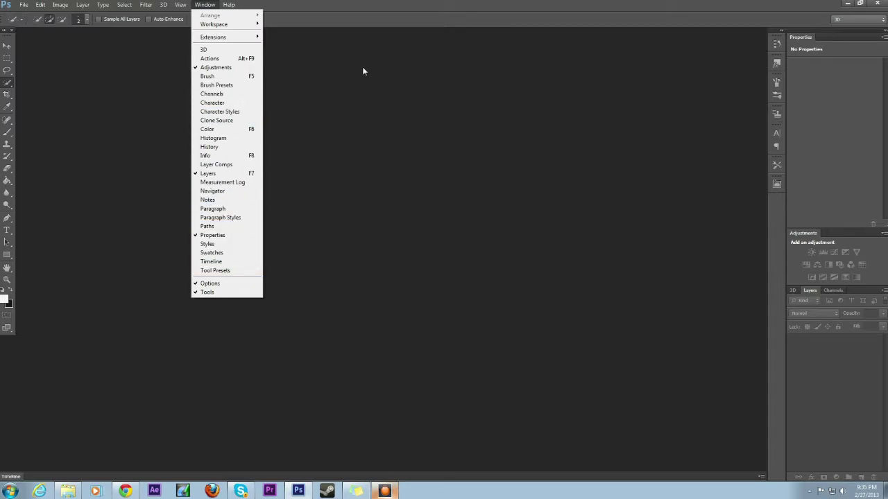
click(367, 195)
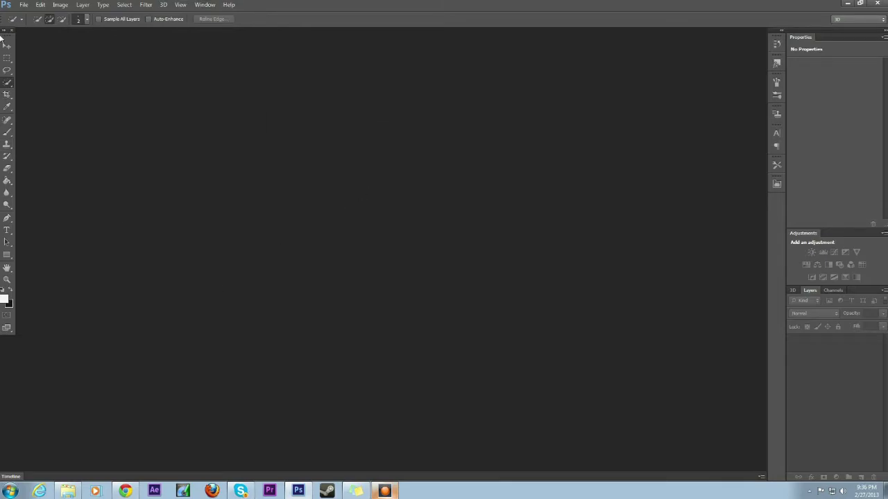
click(67, 491)
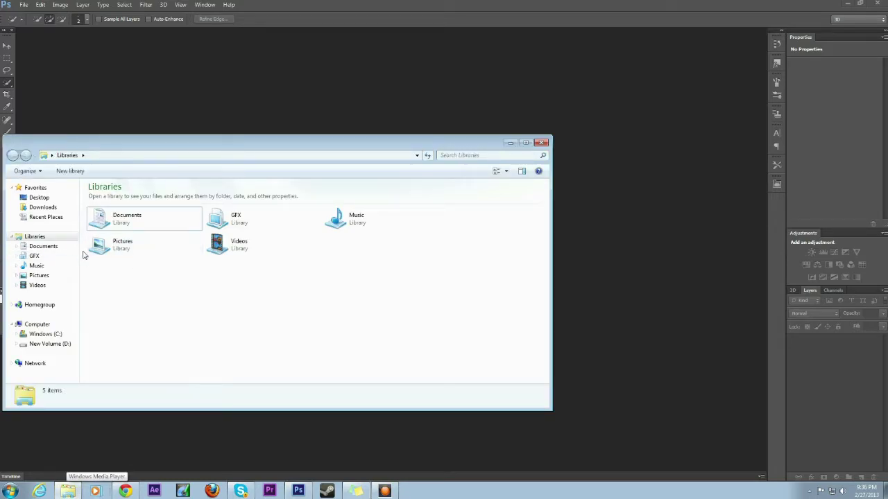
Step: Open Pictures > RANDOM and select the Feint-Gaming-Brutal-Style, speak and sund log images
double_click(114, 244)
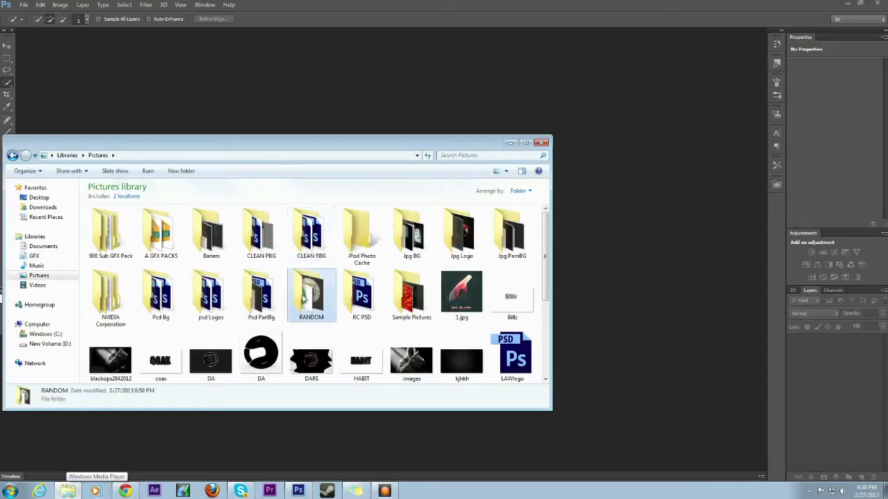
double_click(303, 298)
click(255, 241)
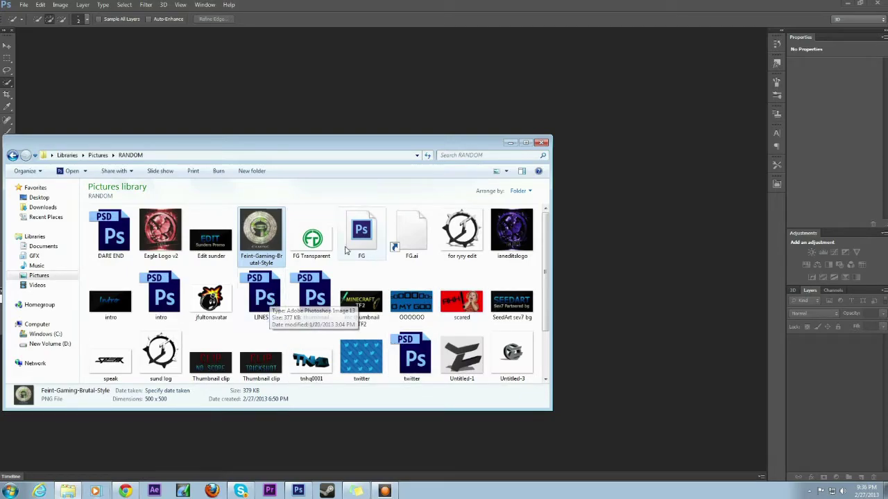
scroll(423, 292, down, 2)
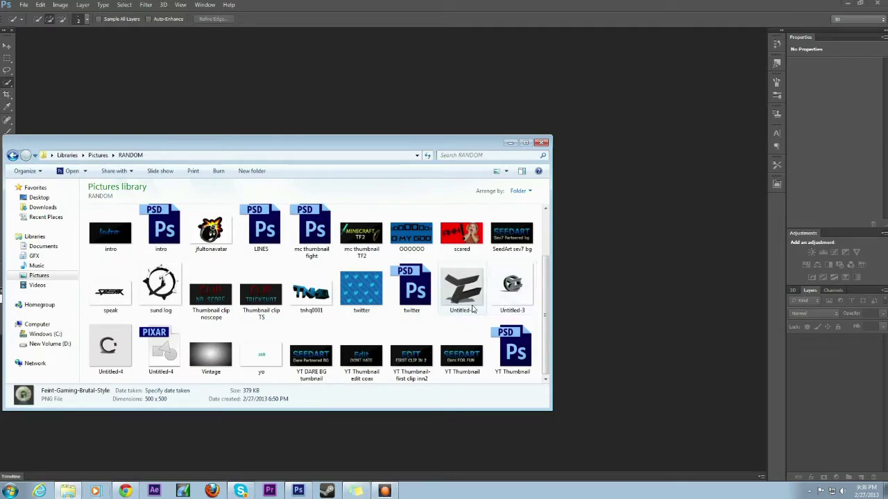
click(132, 305)
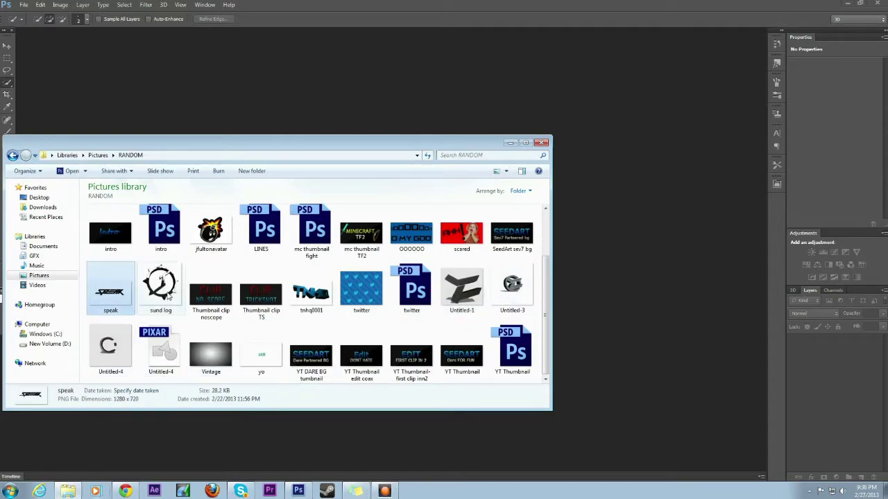
click(160, 286)
Step: Create a new 1280x720 document, unlock the background and hide Layer 0 for a transparent canvas
click(511, 143)
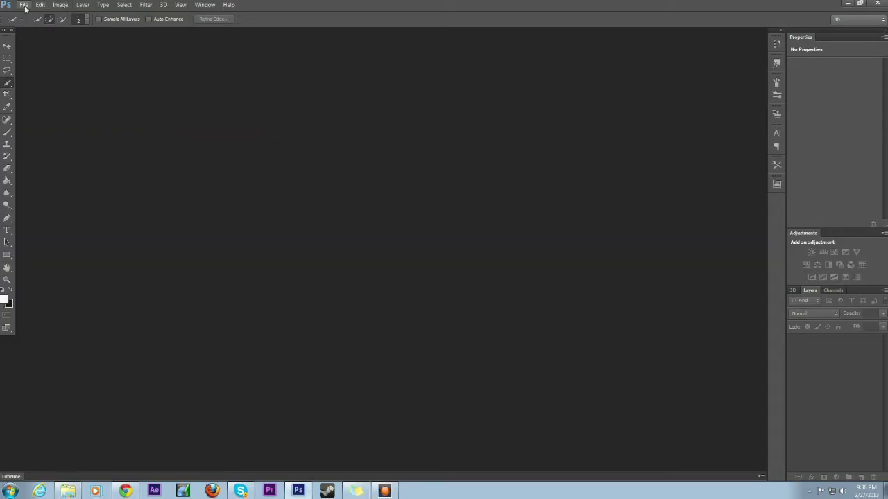
key(alt+f)
key(n)
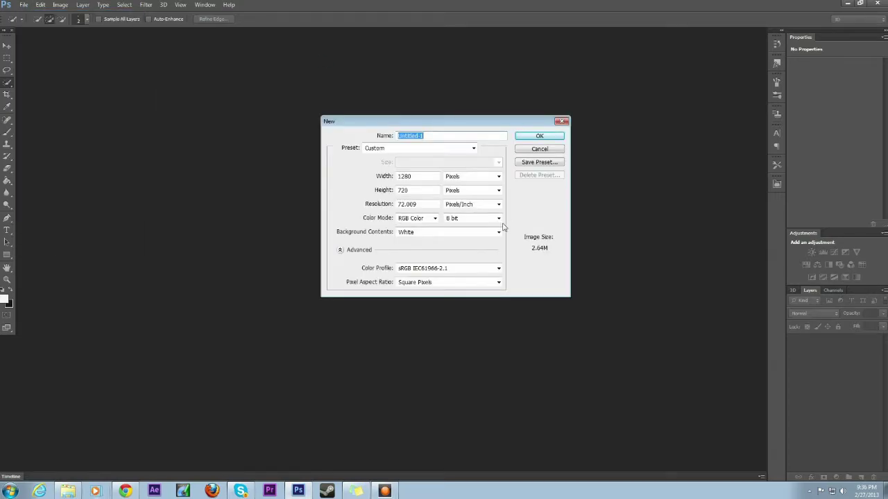
click(537, 136)
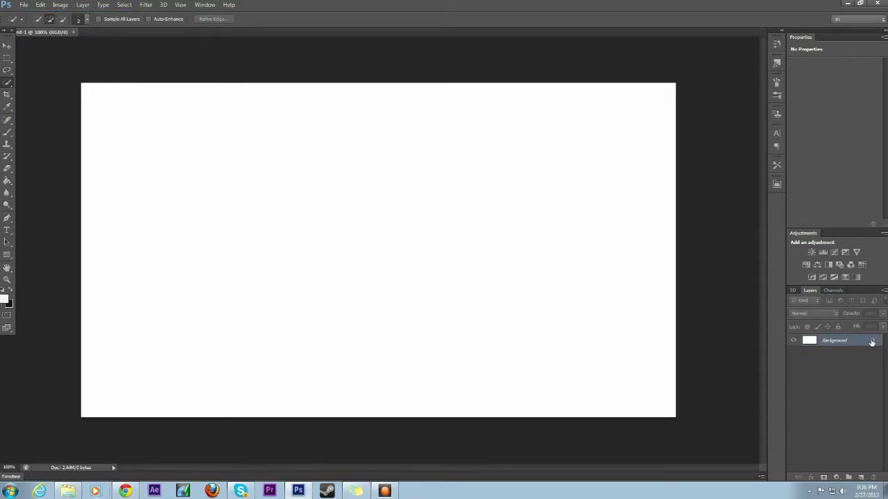
drag(868, 470, 873, 476)
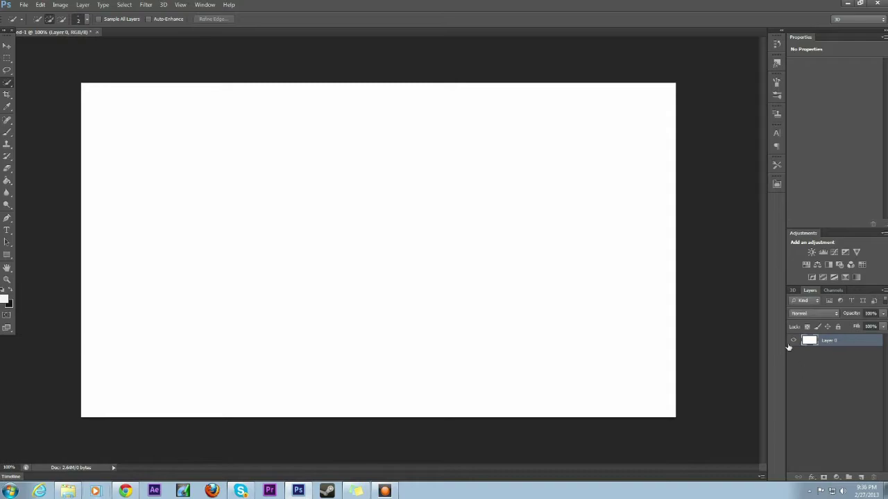
click(793, 341)
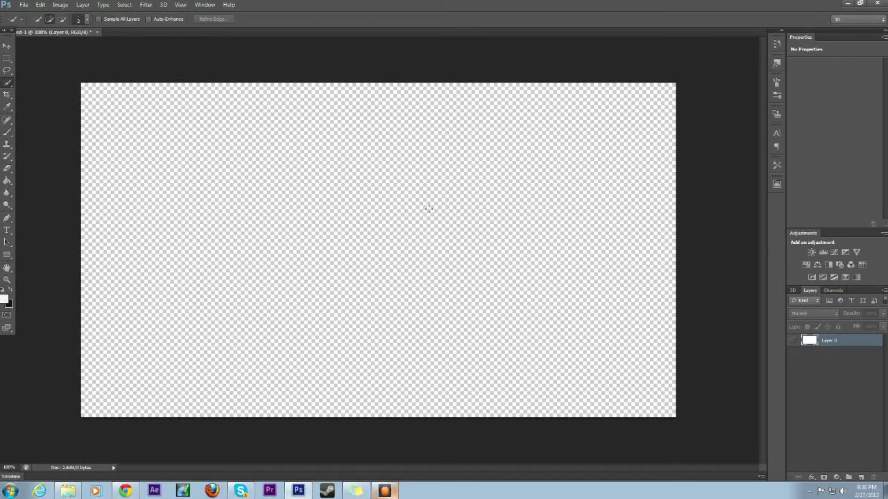
Step: Start a text layer on the canvas with black (000000) as the text colour
click(7, 58)
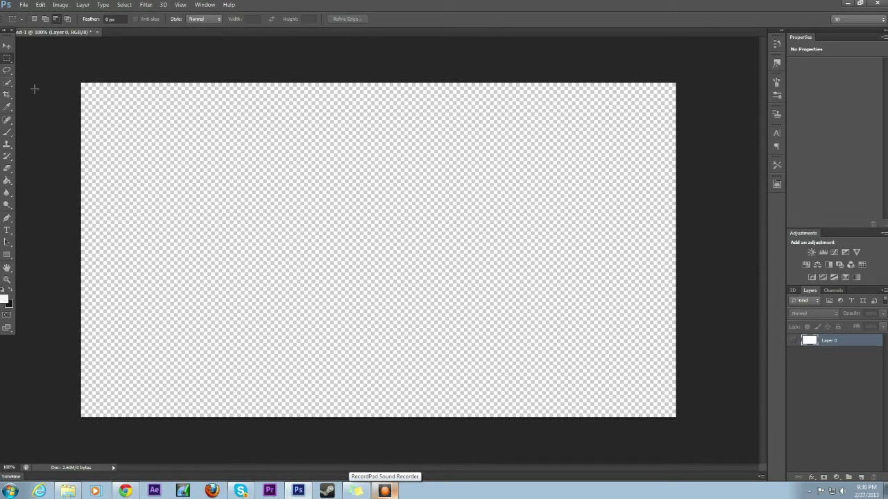
click(7, 229)
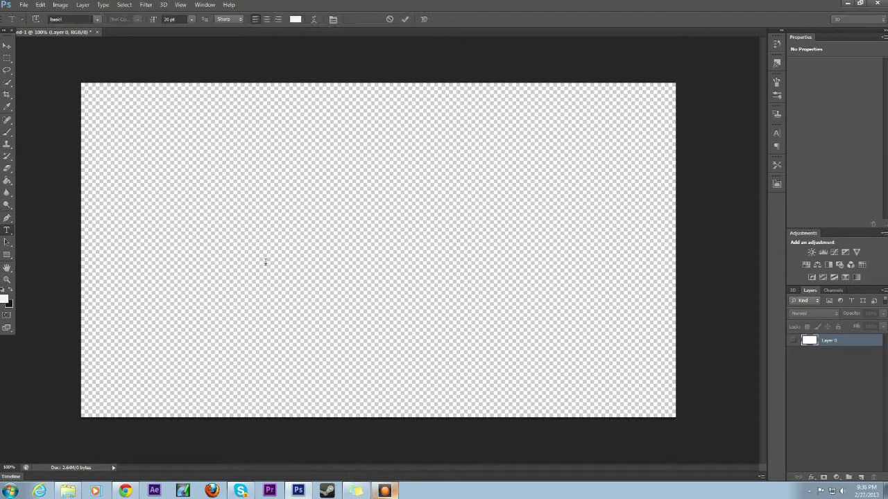
click(115, 221)
click(6, 298)
click(320, 247)
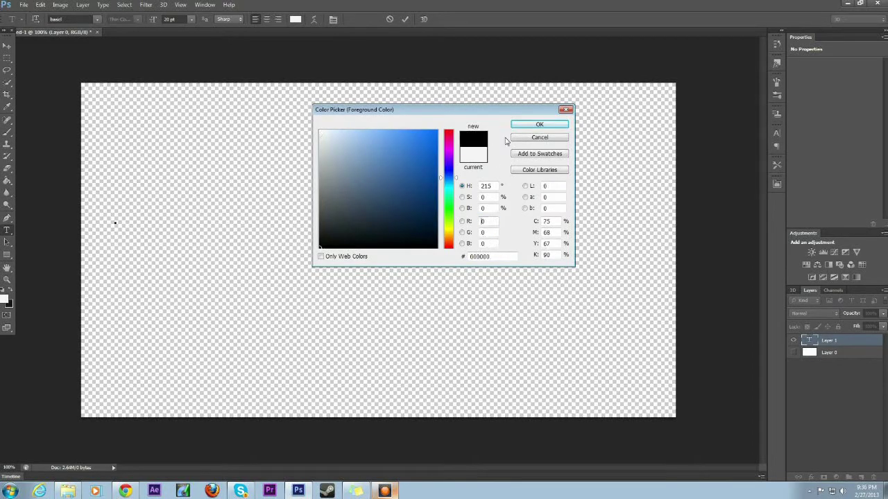
click(538, 125)
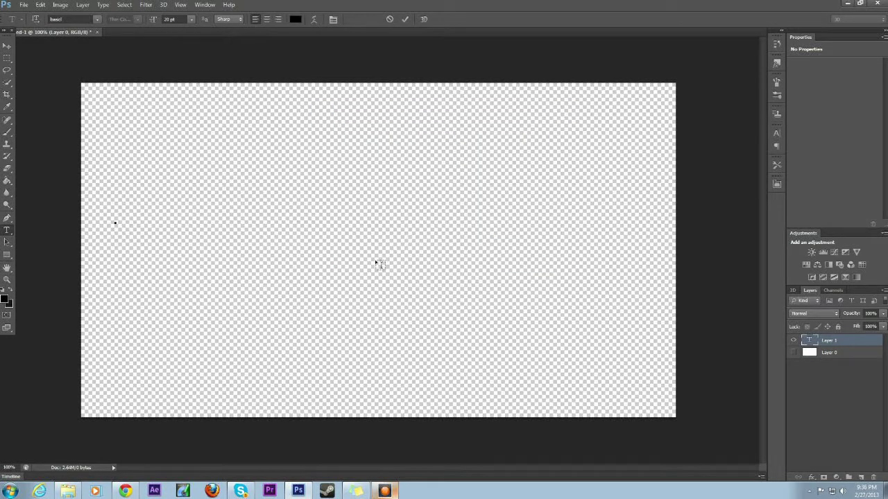
Step: Type 'Sample', then select and delete it to leave the text layer empty
text(Sample)
drag(147, 221, 72, 226)
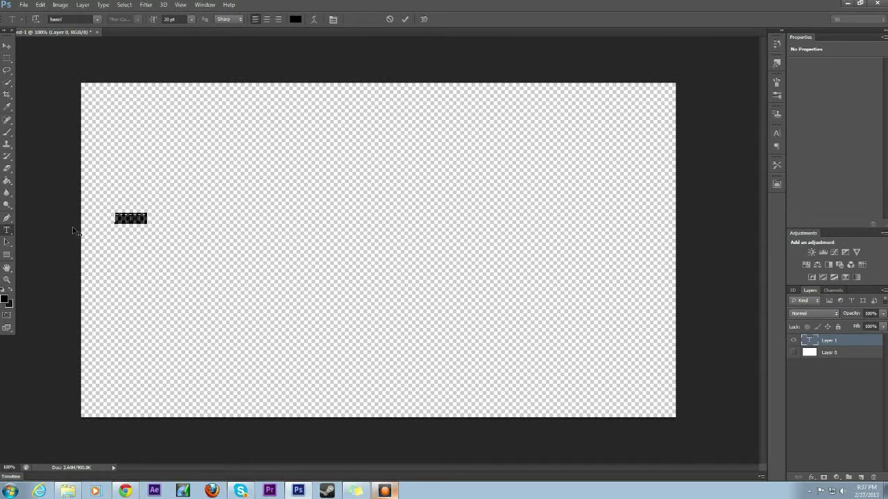
key(BackSpace)
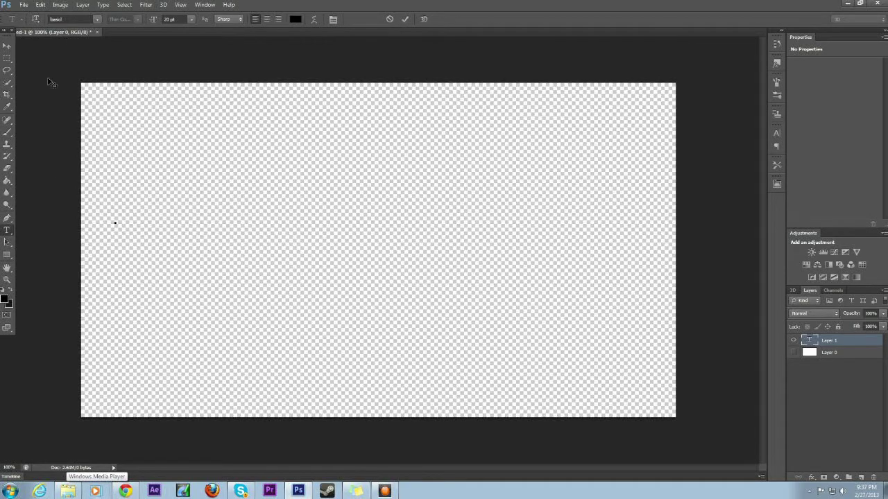
click(23, 6)
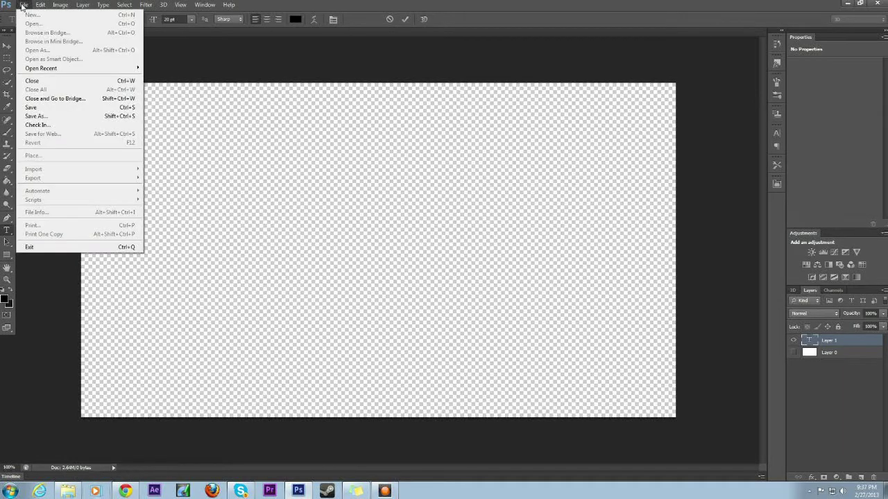
click(50, 116)
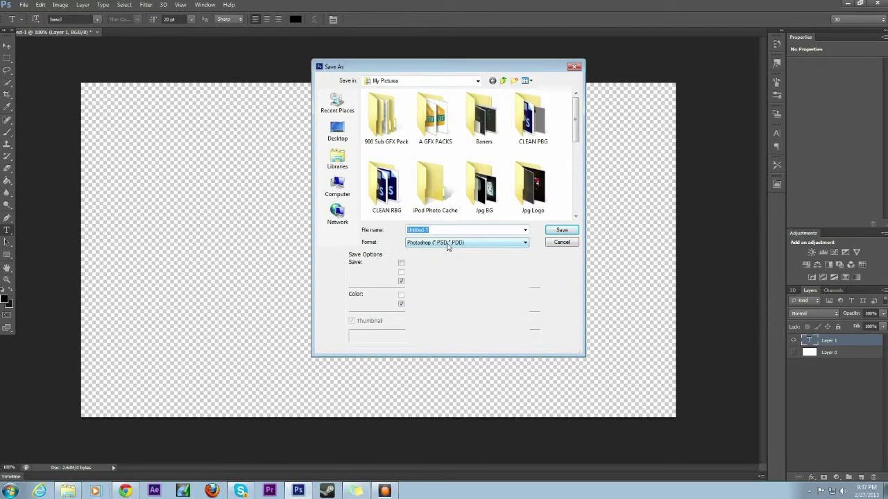
click(448, 245)
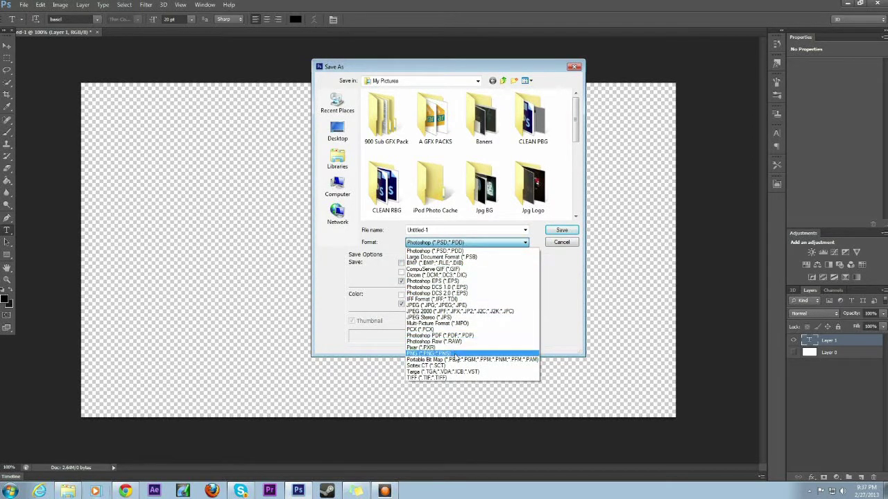
click(478, 252)
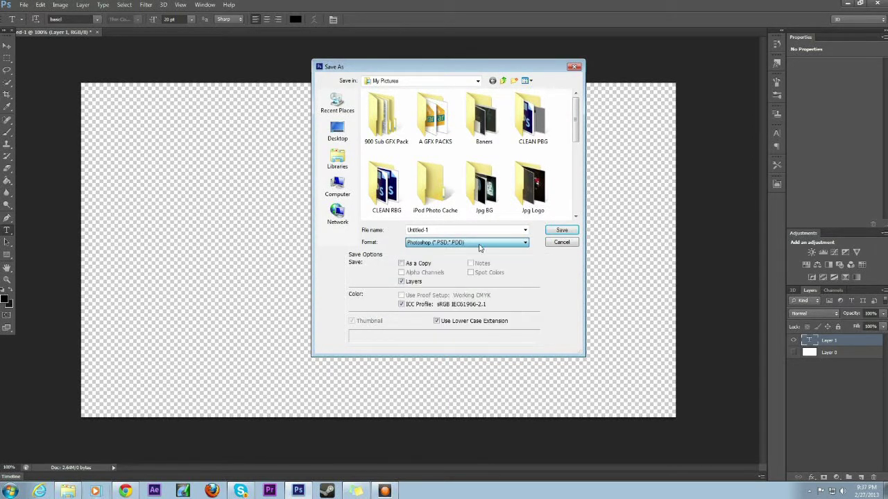
click(479, 244)
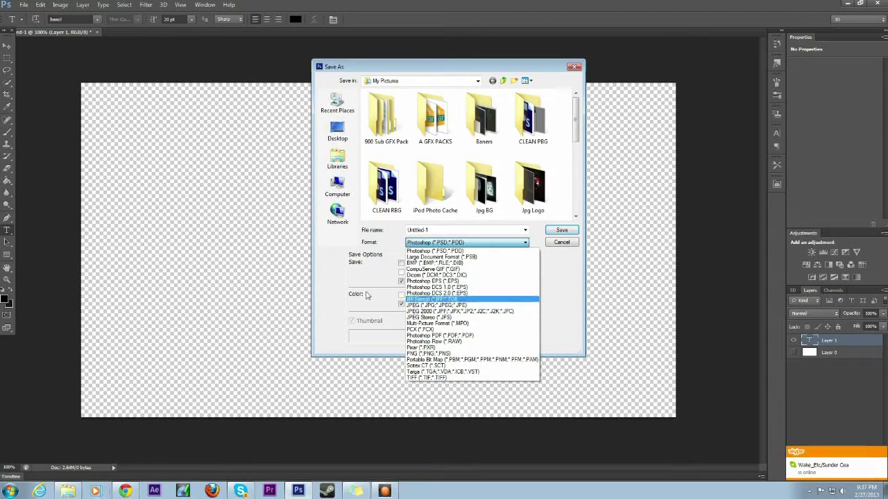
click(147, 147)
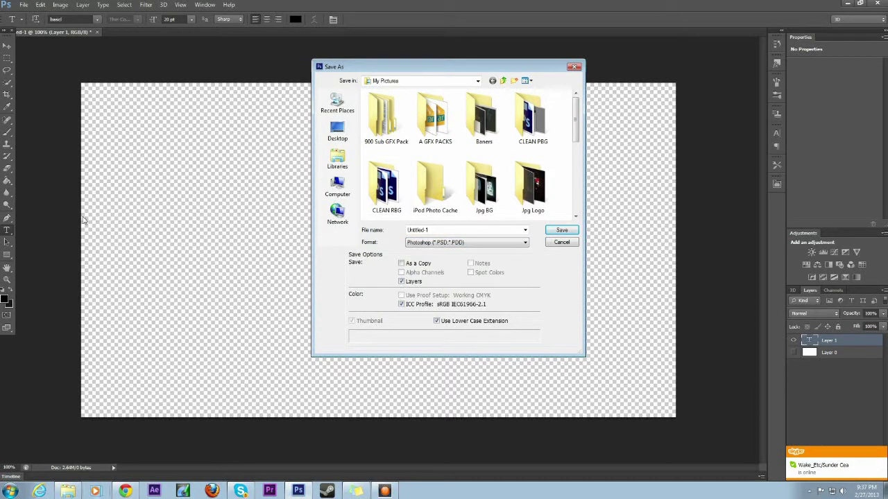
click(573, 67)
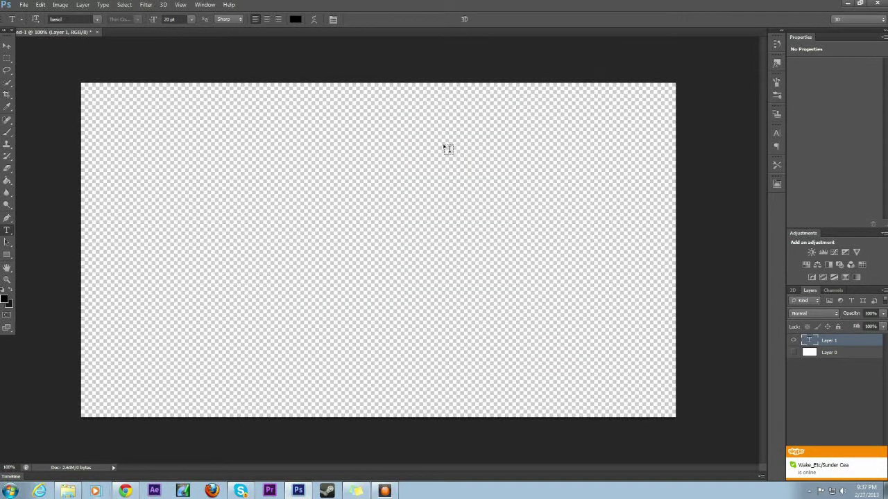
click(7, 45)
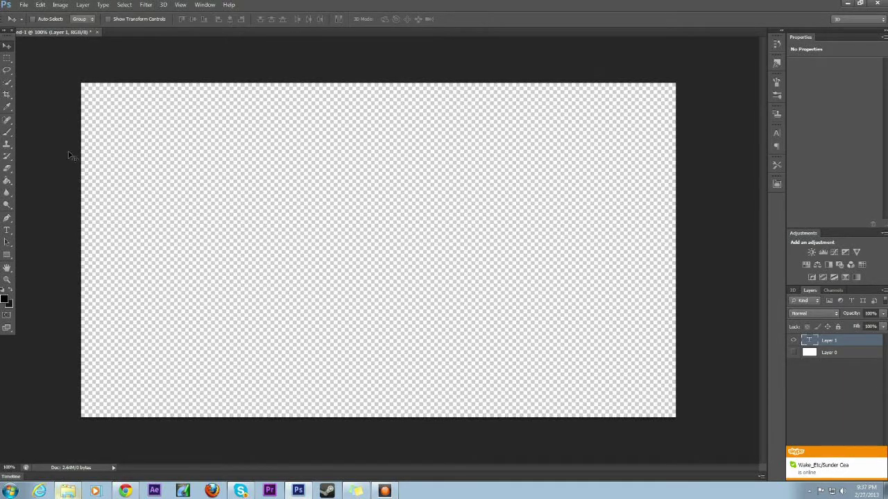
Step: Bring the Explorer window forward, centre it over the canvas and open Pictures > RANDOM
click(24, 5)
click(50, 118)
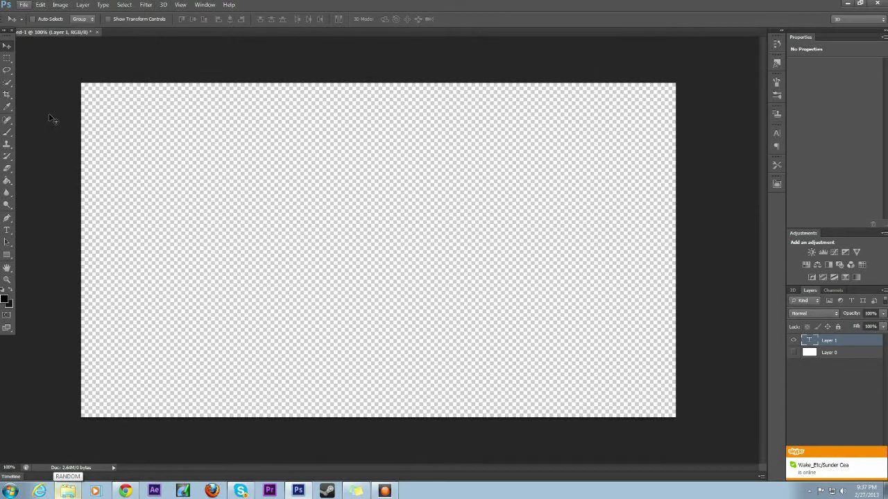
click(67, 491)
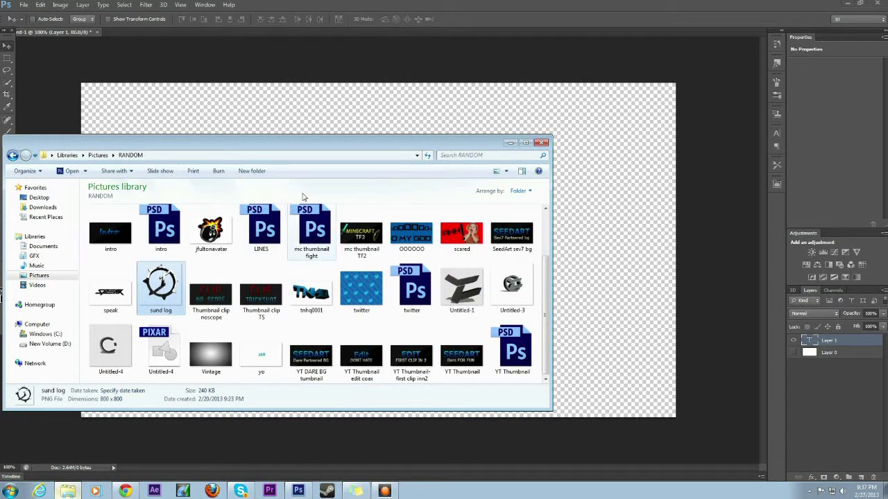
drag(351, 143, 453, 128)
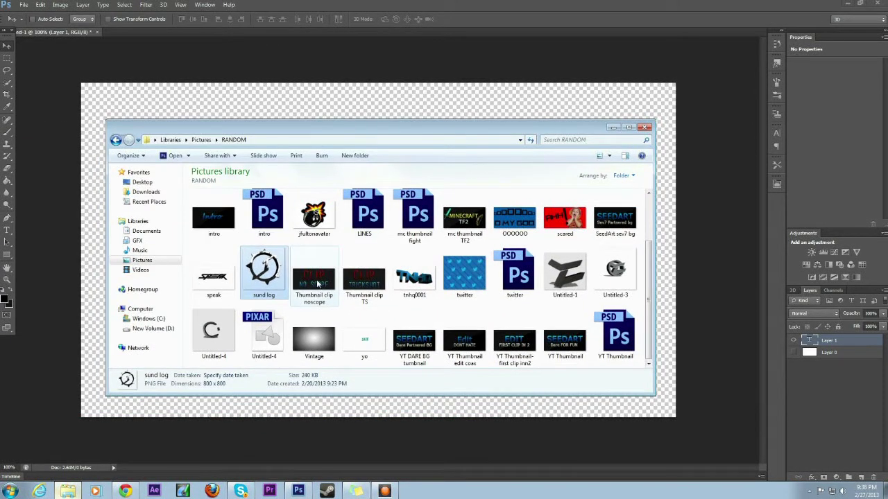
click(169, 260)
double_click(404, 277)
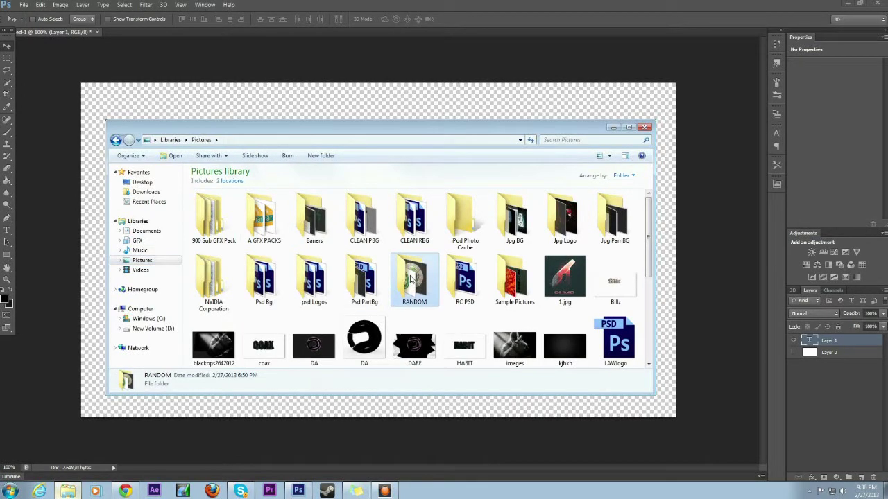
click(26, 5)
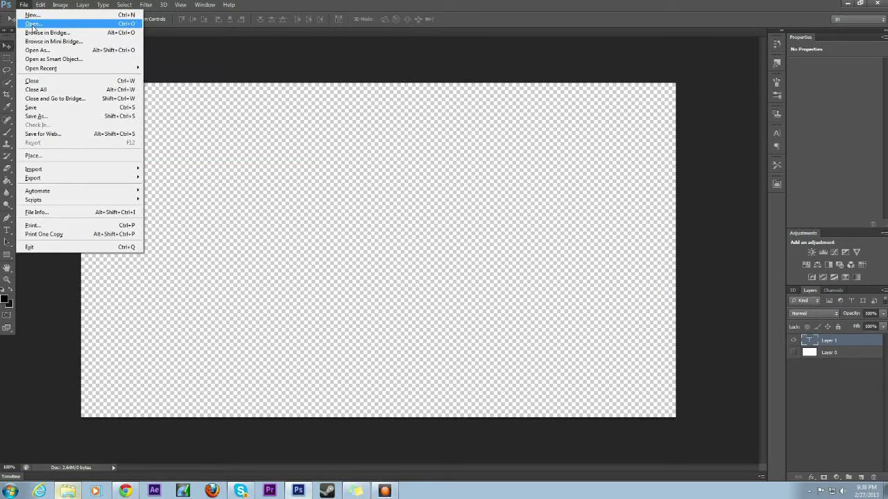
click(70, 493)
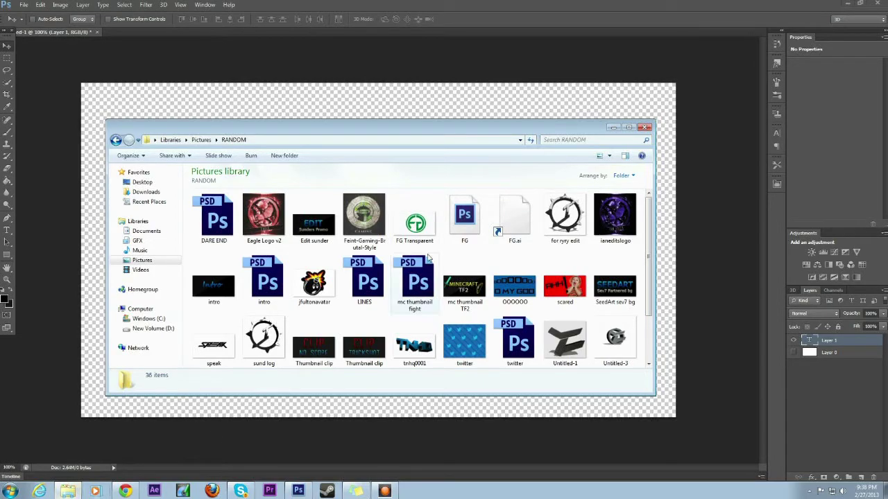
Step: Drop the Feint-Gaming-Brutal-Style and 'for ryry edit' logos into Photoshop and reposition the logo
drag(364, 224, 367, 31)
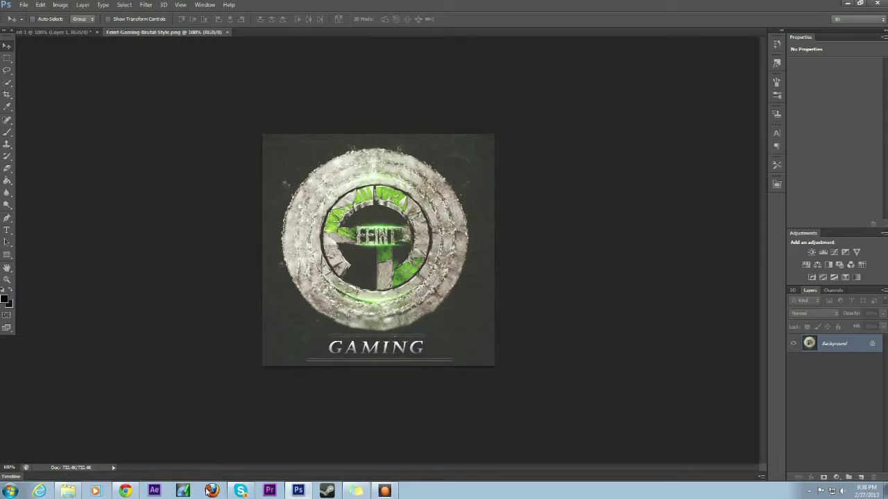
click(80, 494)
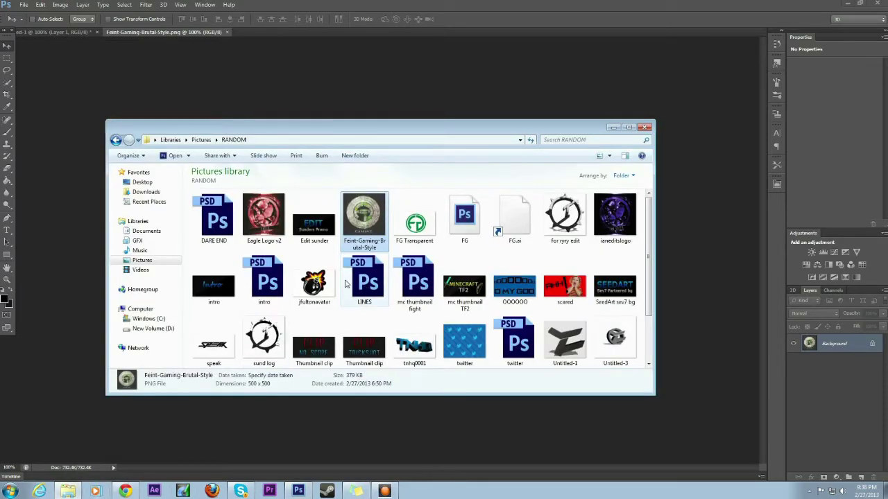
click(564, 216)
drag(565, 233, 386, 33)
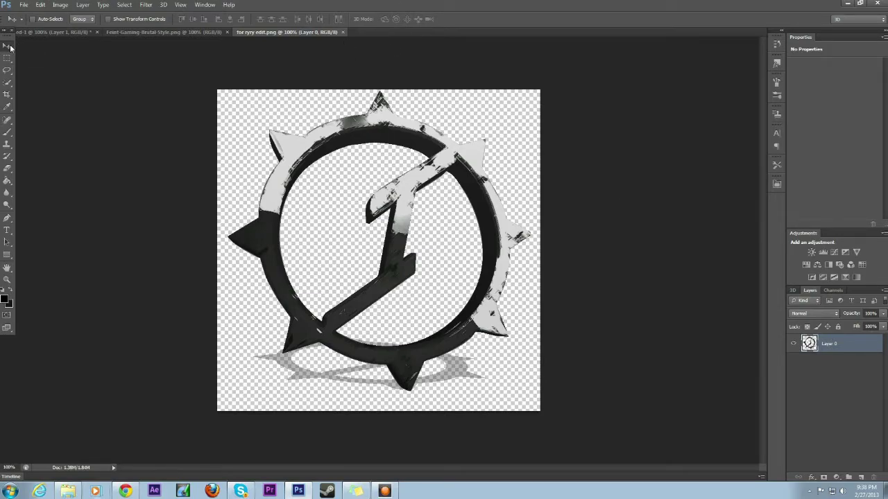
drag(391, 218, 357, 253)
Step: Close the 'for ryry edit' document without saving changes
click(346, 32)
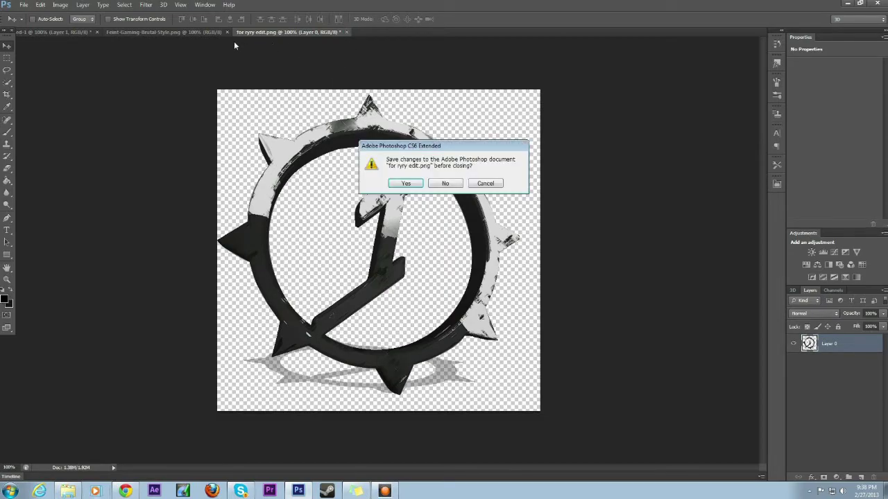
click(446, 184)
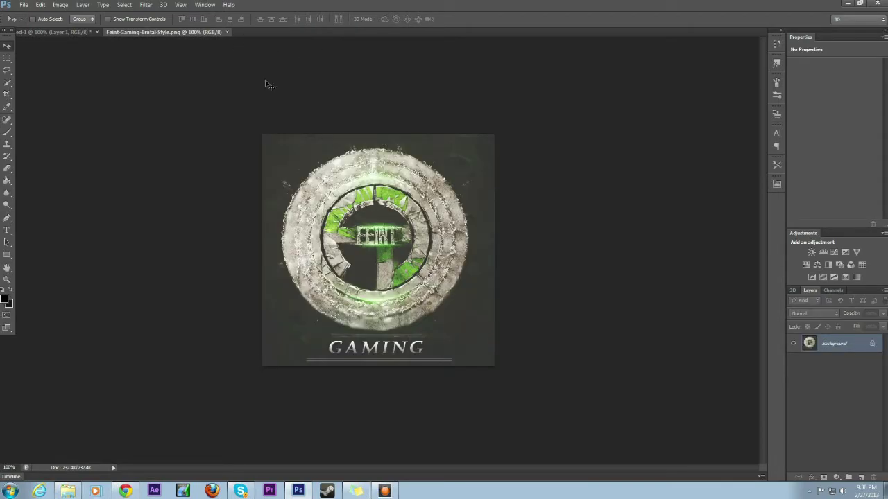
click(24, 5)
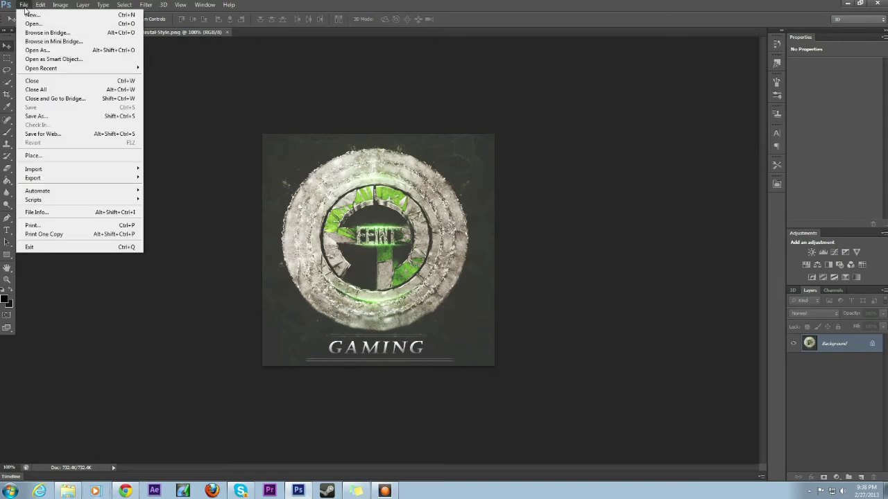